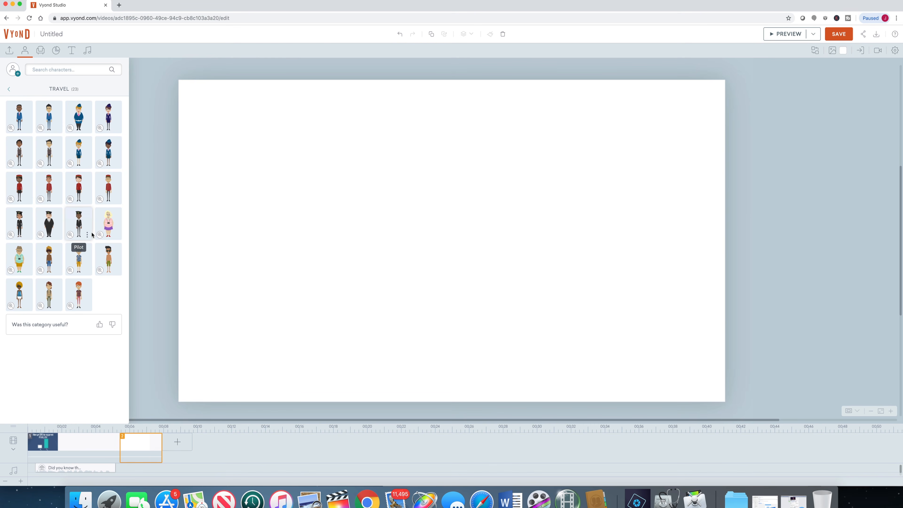
Step: Browse the character library categories, including Holidays & Costumes, Catering, Government and Casual
click(11, 90)
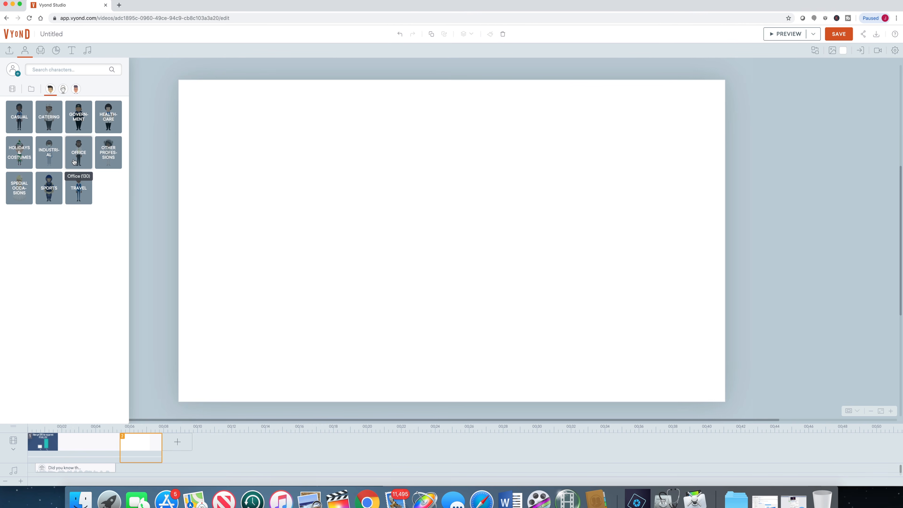
click(16, 163)
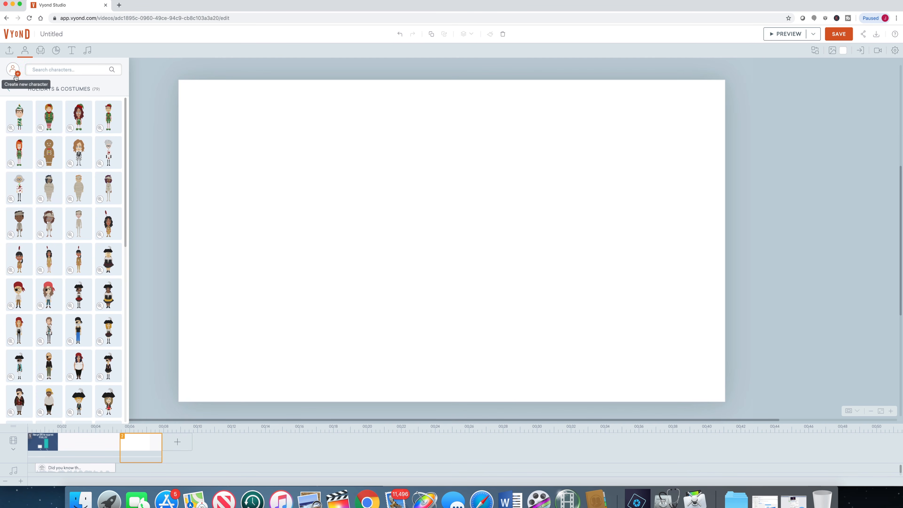
click(8, 90)
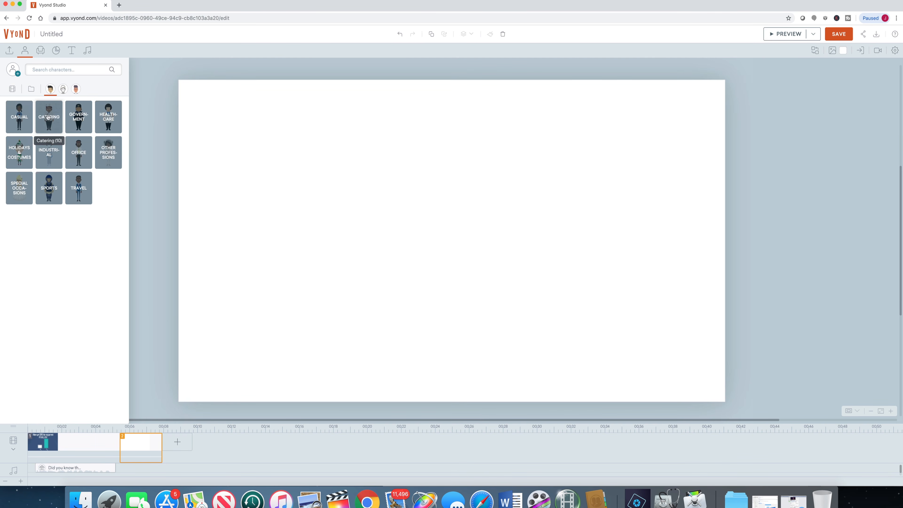
click(48, 118)
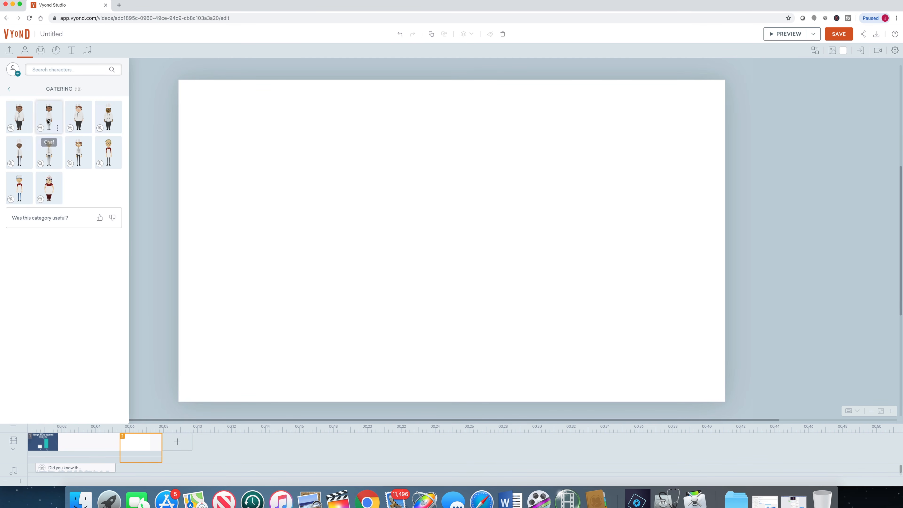
click(8, 90)
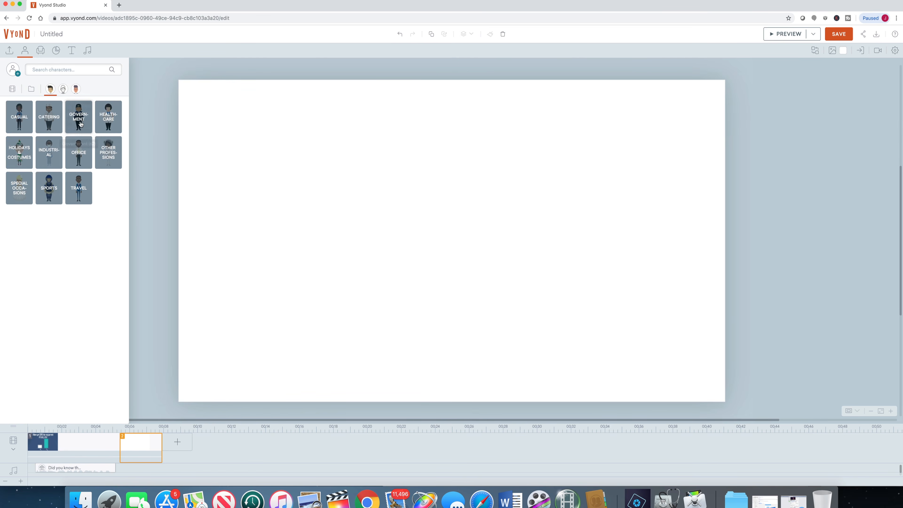
click(80, 124)
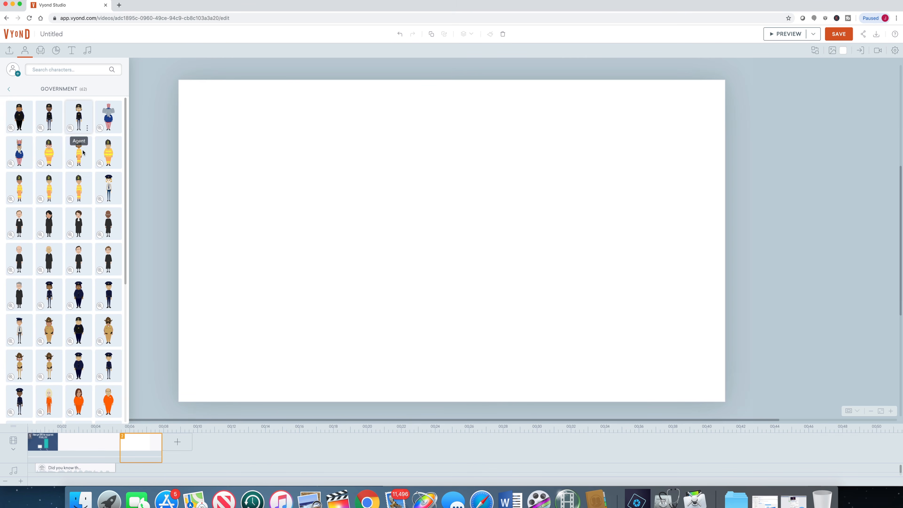
click(9, 91)
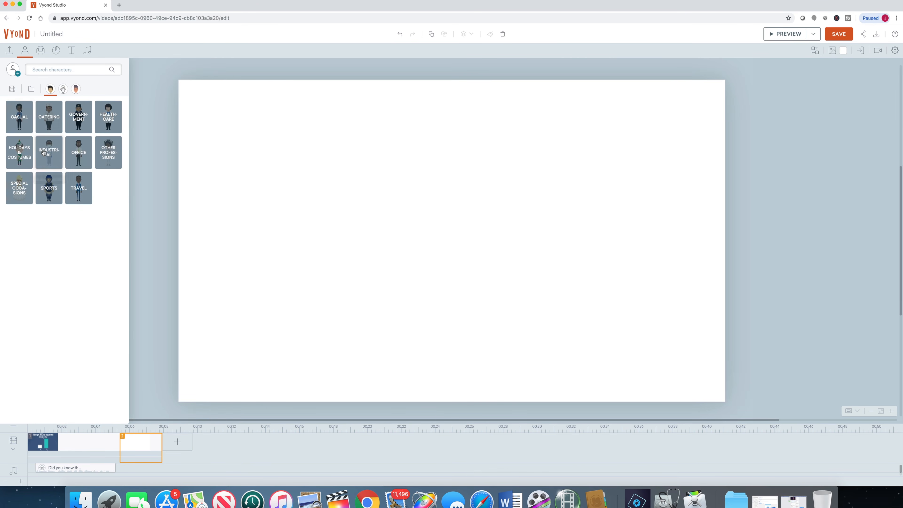
click(25, 117)
scroll(66, 164, down, 1)
scroll(116, 221, down, 20)
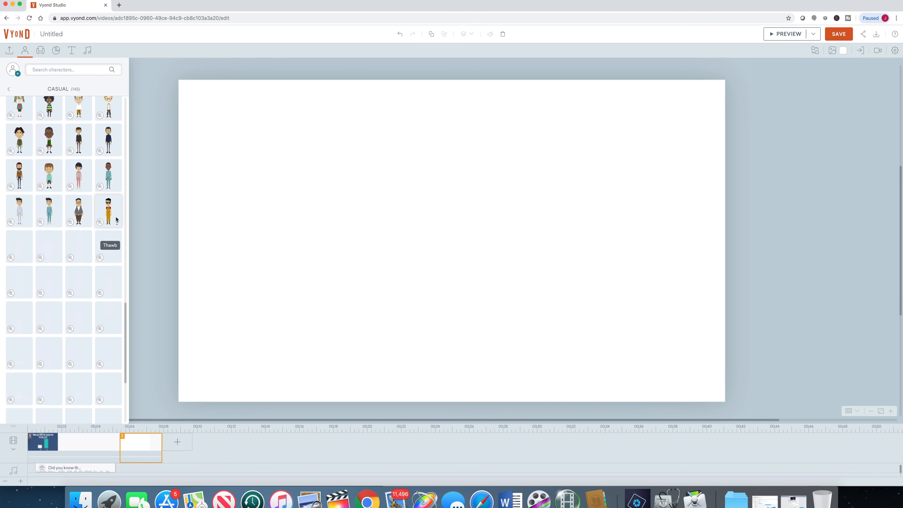
scroll(115, 222, up, 20)
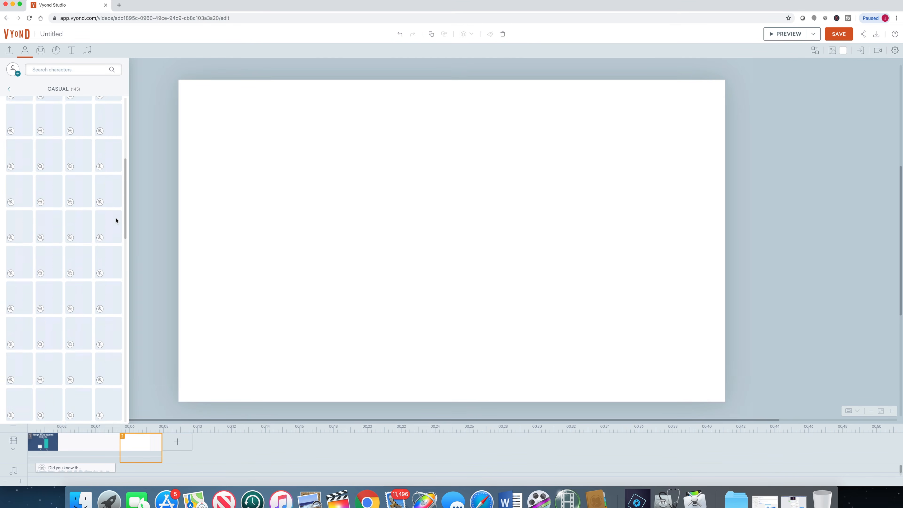
click(9, 91)
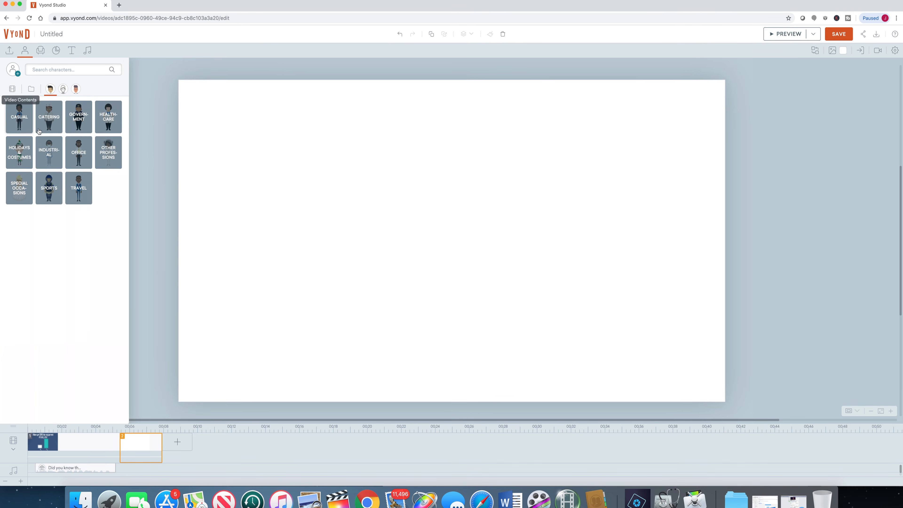
Step: Open the Office character category and scroll through its characters
click(77, 155)
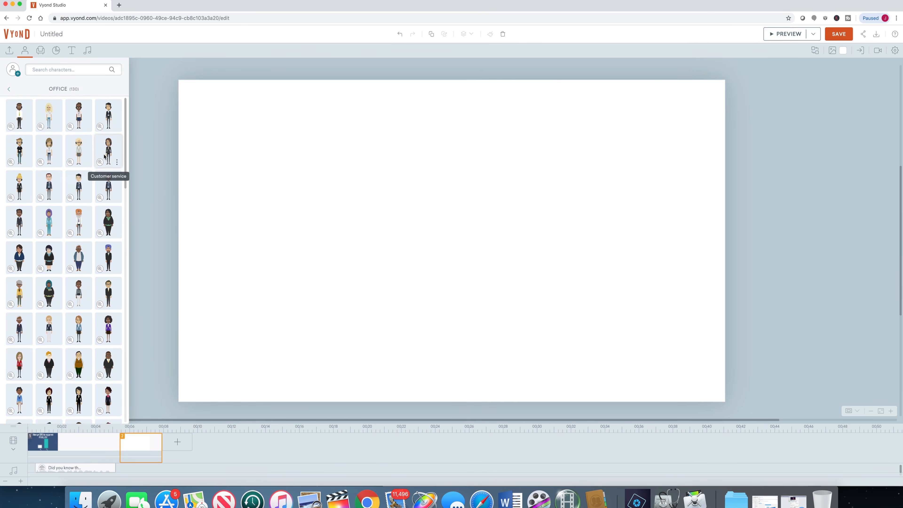
scroll(105, 157, down, 15)
scroll(135, 257, down, 5)
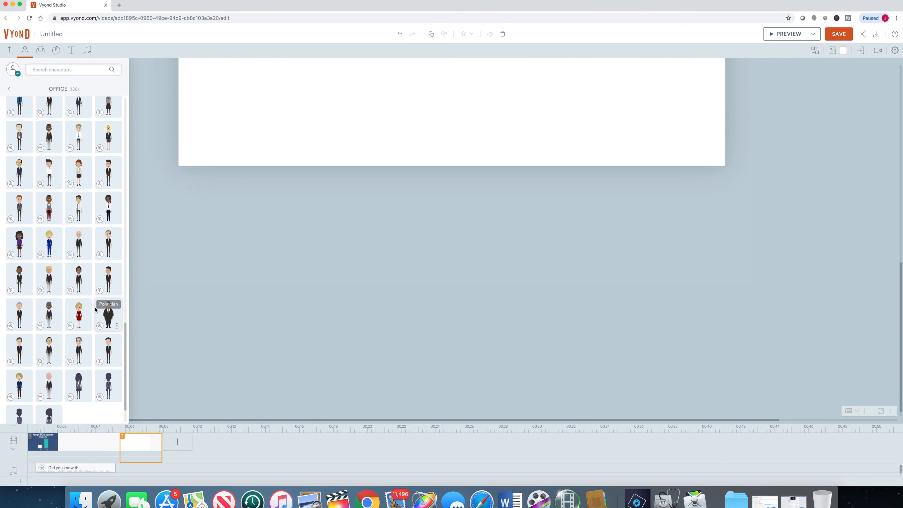
scroll(79, 314, up, 2)
scroll(78, 315, up, 3)
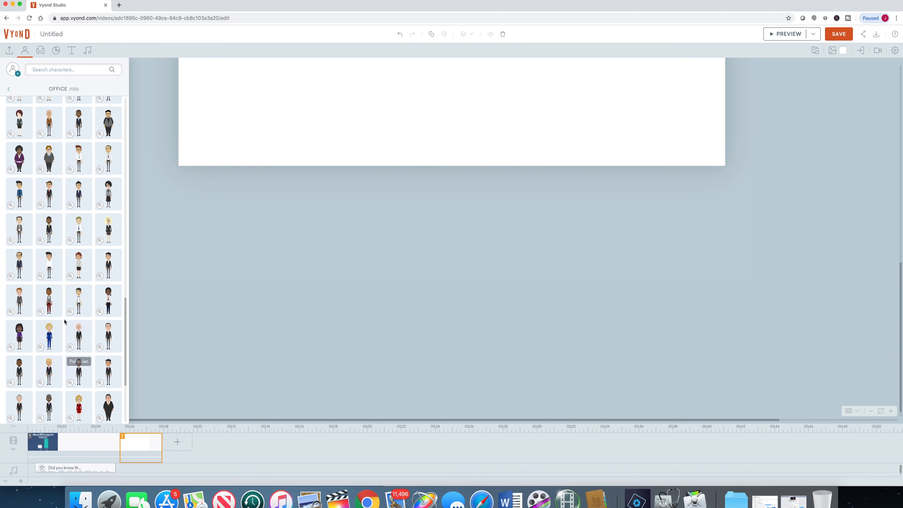
scroll(82, 284, up, 20)
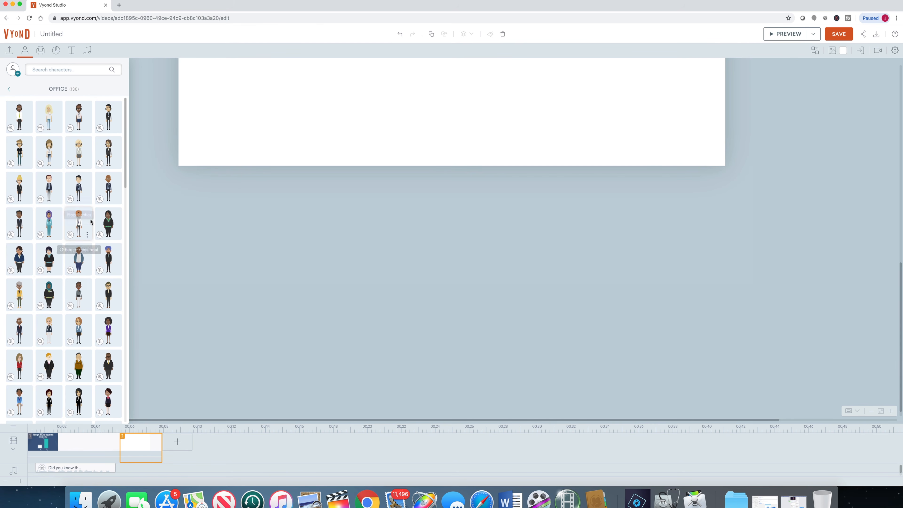
scroll(96, 249, down, 1)
scroll(98, 246, down, 4)
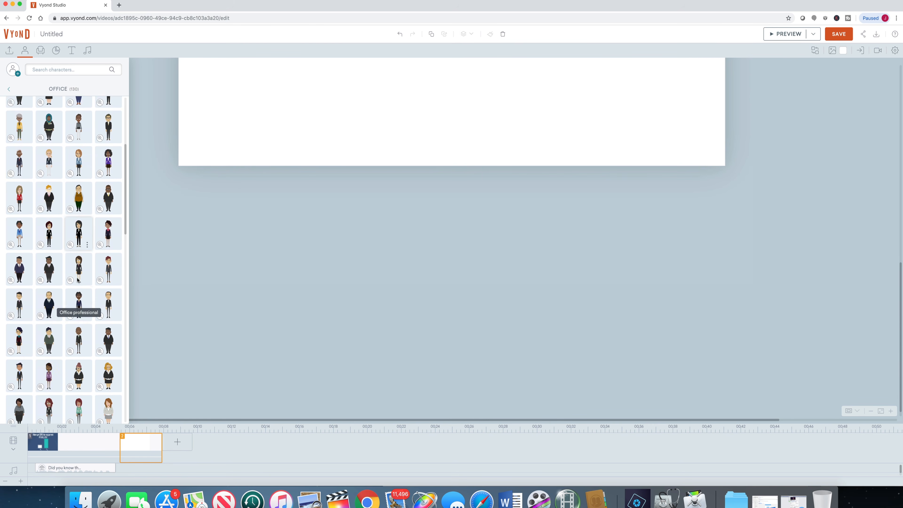
Step: Add an Office professional woman with glasses and a pink scarf to the scene, then resize and move it to the stage's center-right
click(110, 234)
scroll(418, 245, up, 10)
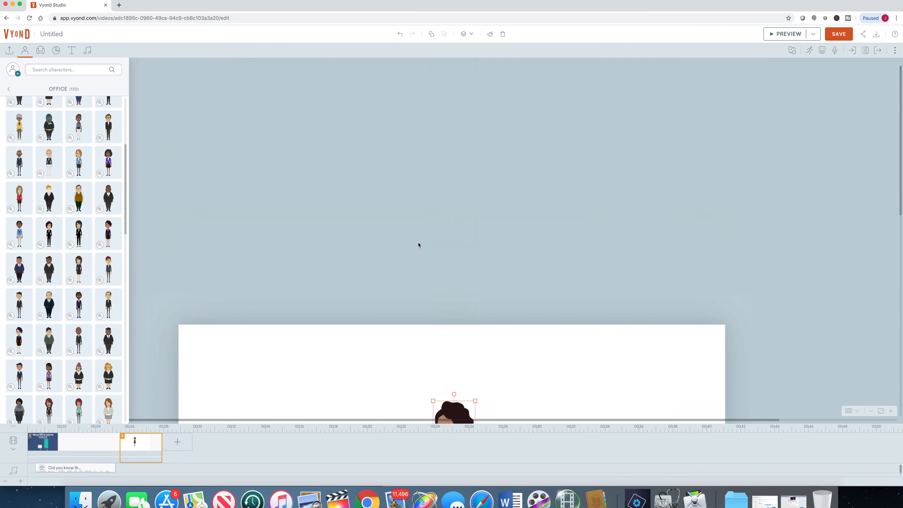
scroll(419, 245, down, 7)
drag(475, 148, 522, 102)
drag(456, 203, 501, 232)
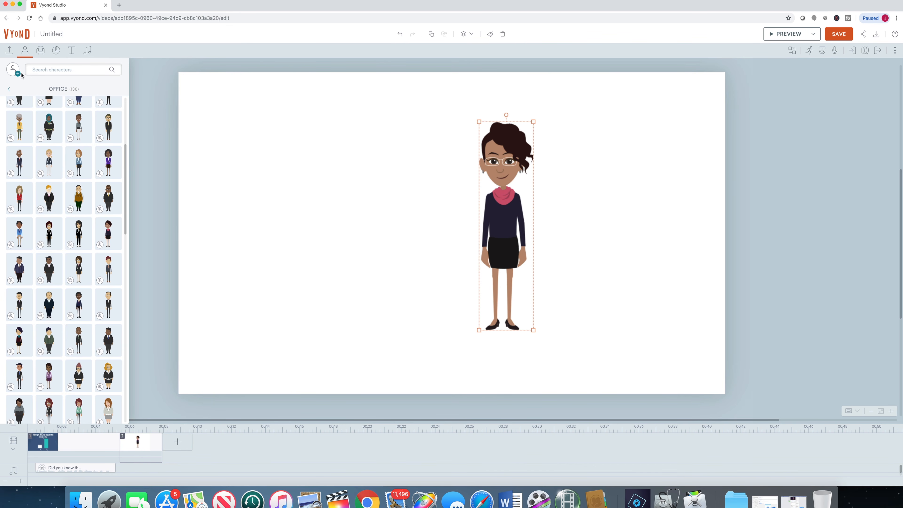
Step: Search the character's actions for idea and apply the action where she stands thinking beside a whiteboard
click(810, 51)
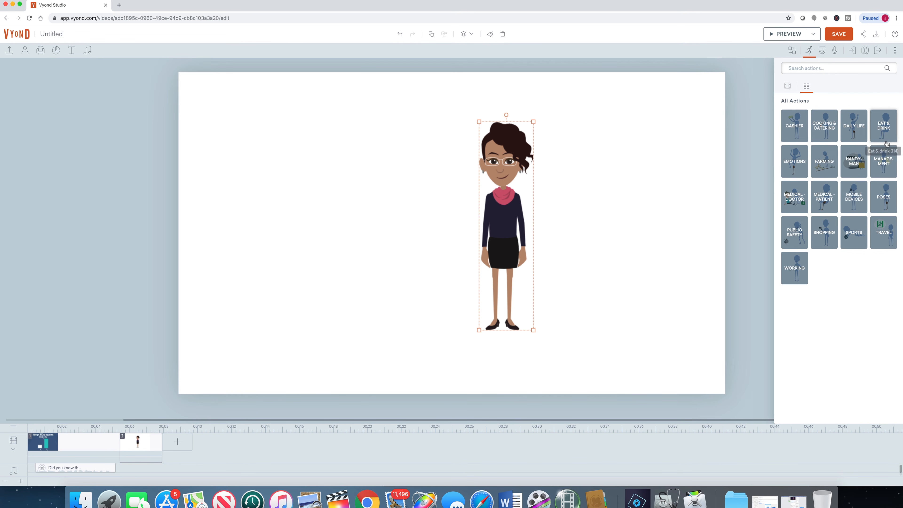
click(885, 162)
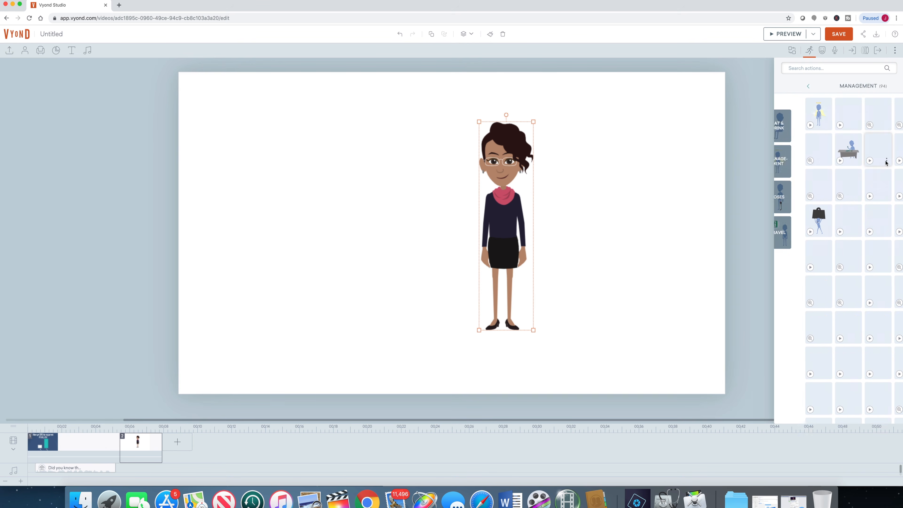
scroll(875, 196, down, 3)
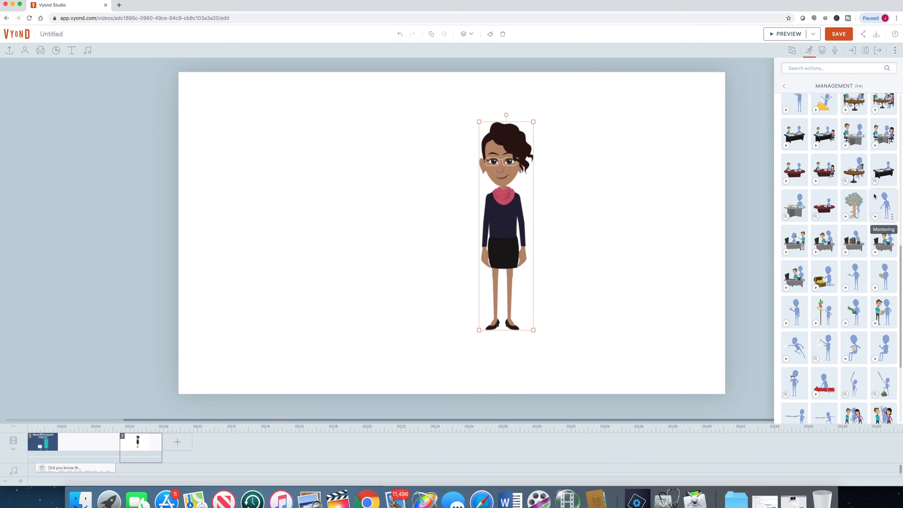
scroll(874, 196, down, 5)
scroll(874, 196, up, 10)
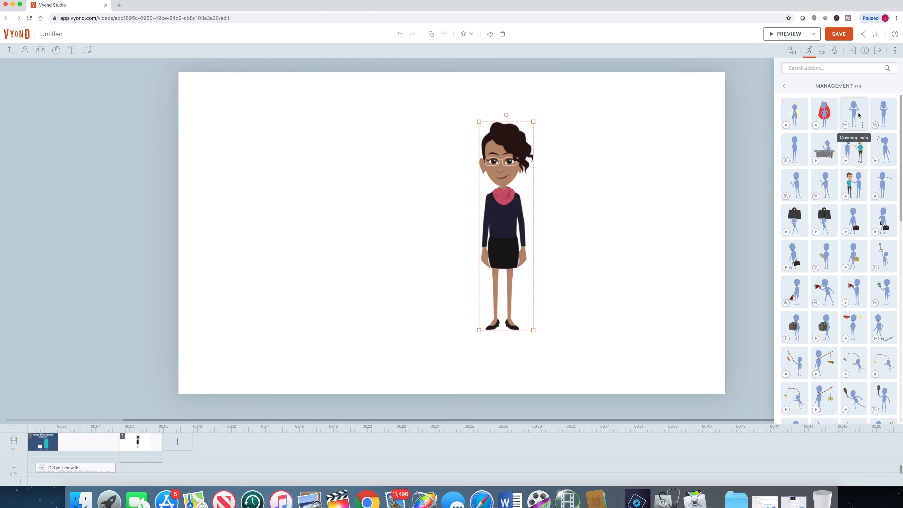
click(784, 86)
click(813, 68)
text(idea)
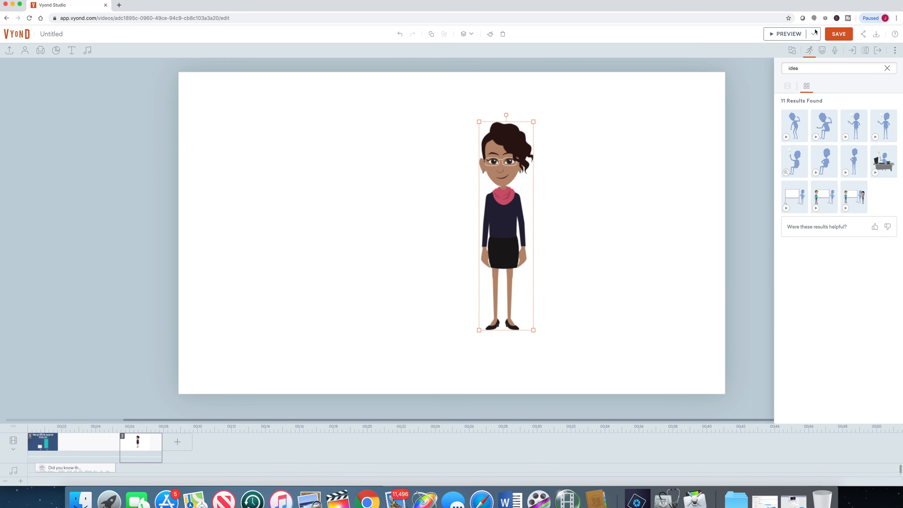
click(797, 197)
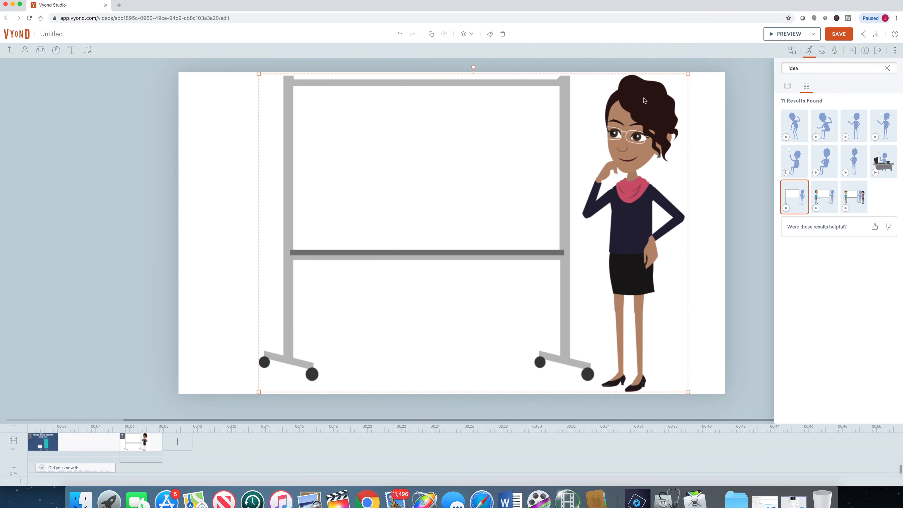
Step: Preview the scene and replay it
click(142, 462)
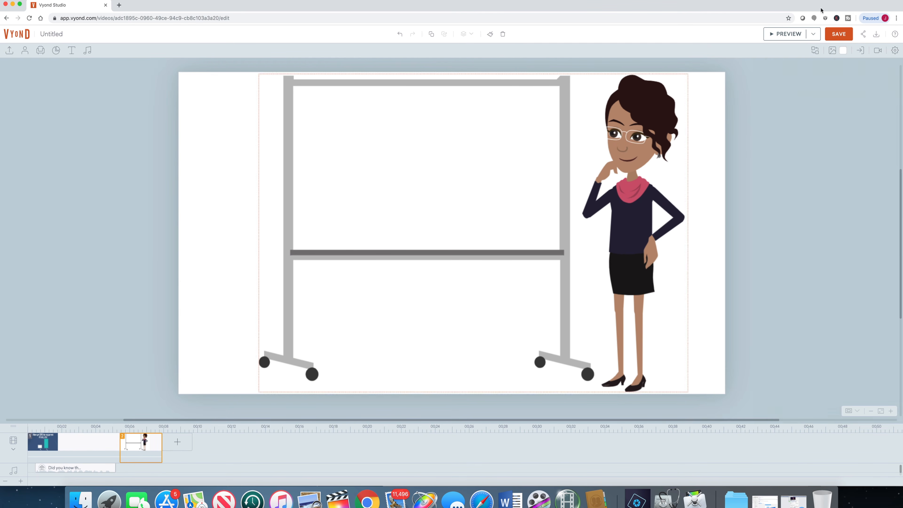
click(813, 35)
click(802, 56)
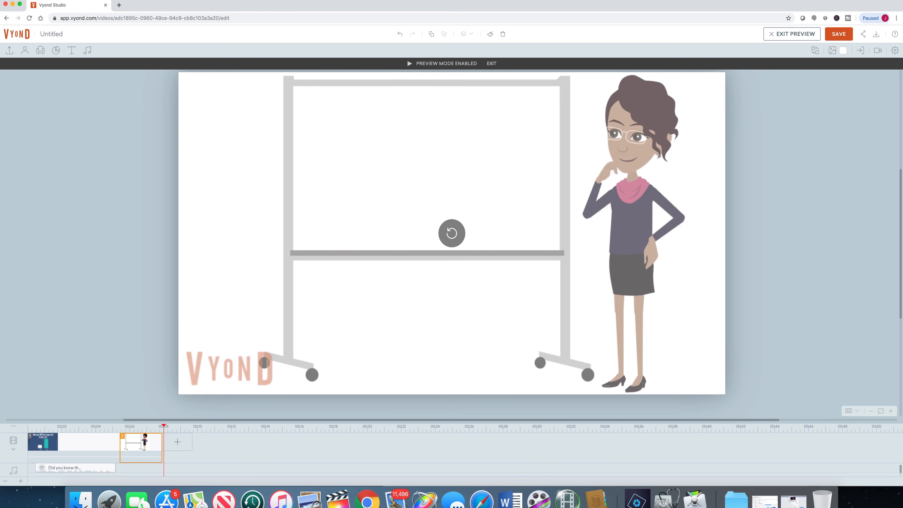
click(451, 234)
Step: Add a text-to-speech voiceover to the scene reading "Here are three ideas for LinkedIn video."
click(161, 438)
click(87, 50)
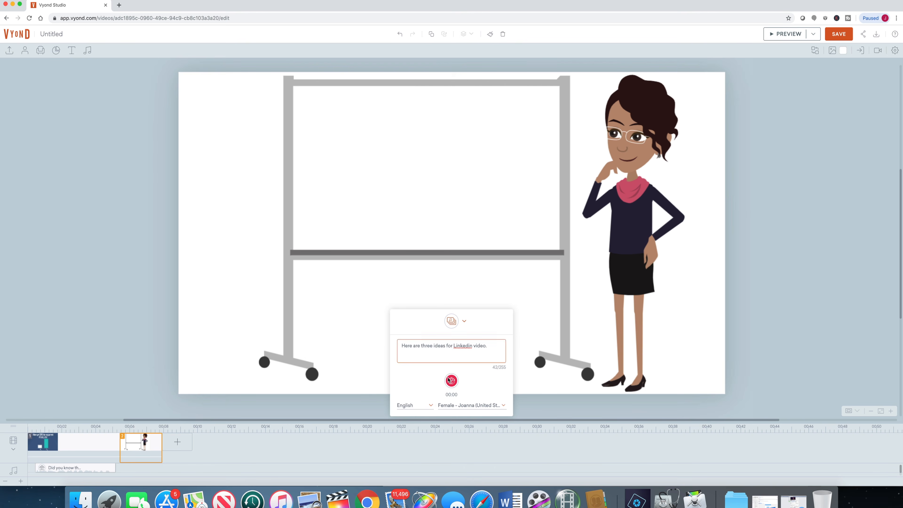
click(473, 406)
click(530, 447)
click(402, 401)
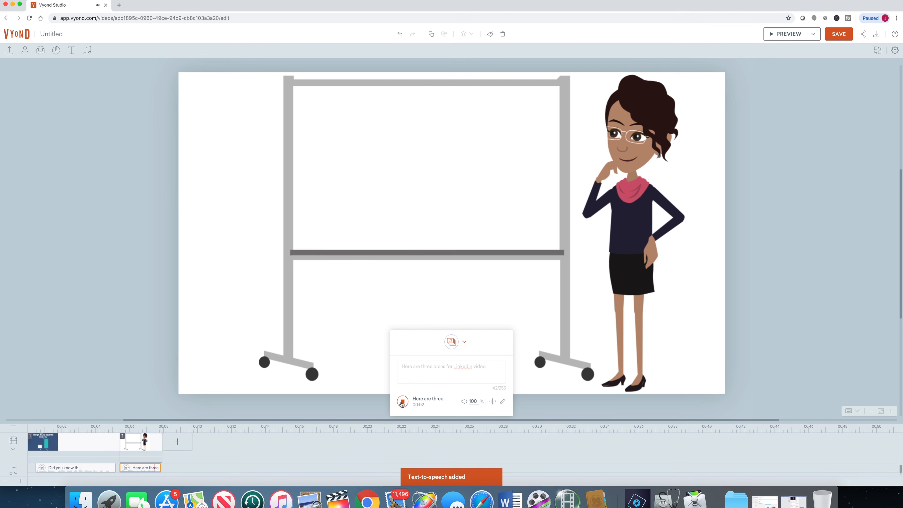
Step: Lengthen the scene on the timeline and shift its voiceover clip slightly later
drag(161, 443, 184, 444)
drag(142, 467, 150, 469)
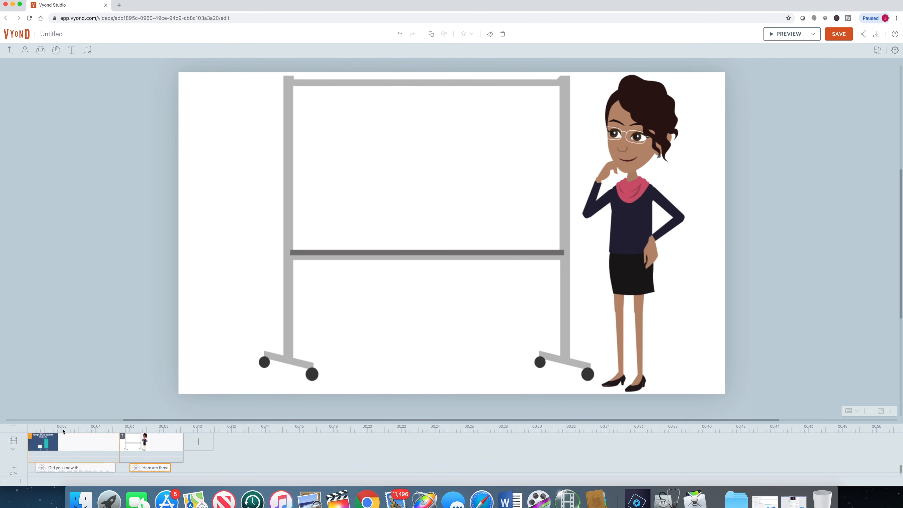
click(158, 450)
click(153, 454)
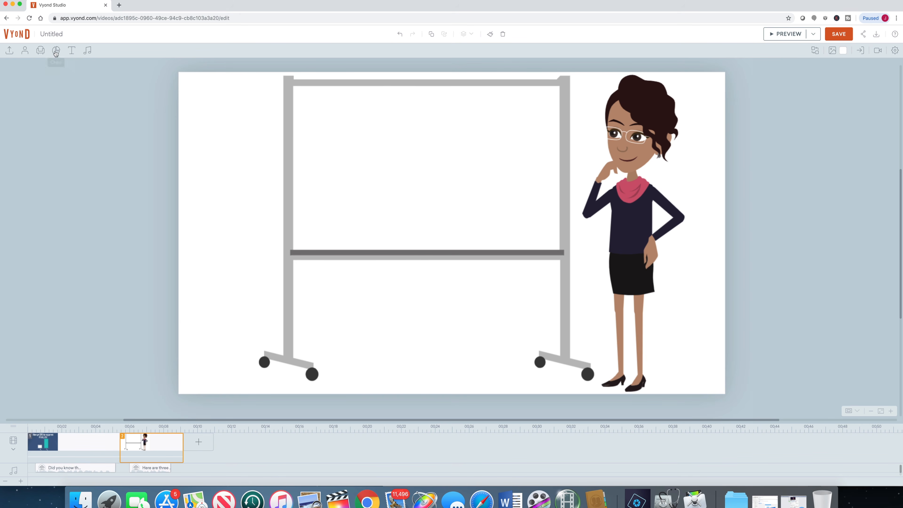
Step: Search the props for bulb, compare the style tabs, and place a whiteboard-style lightbulb with rays onto the whiteboard
click(40, 52)
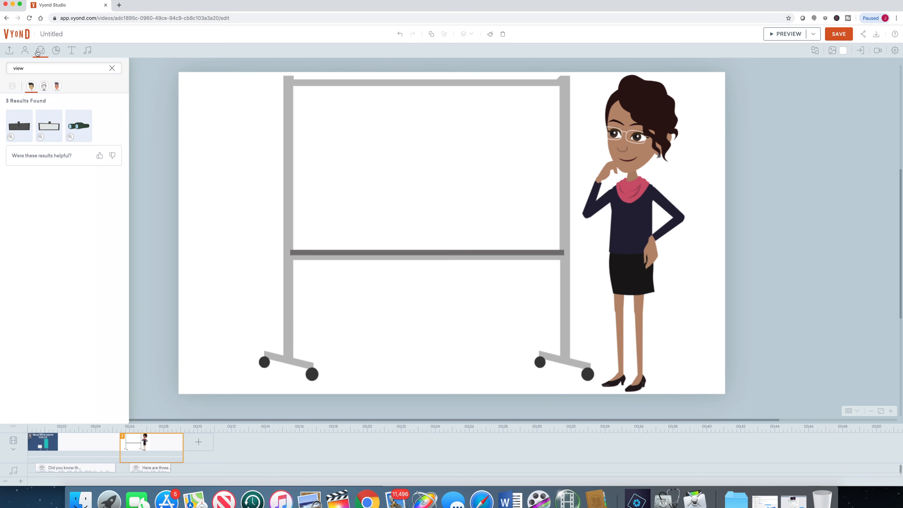
double_click(24, 66)
text(bulb)
key(Return)
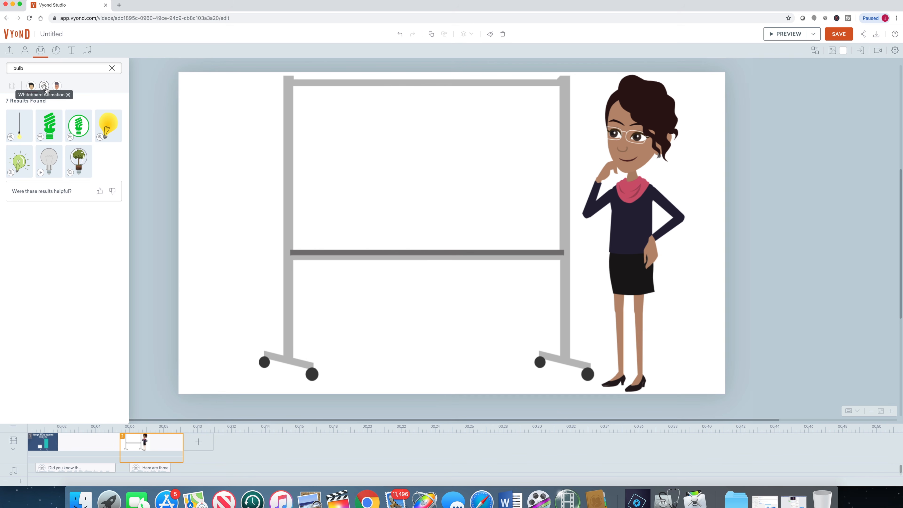
click(31, 88)
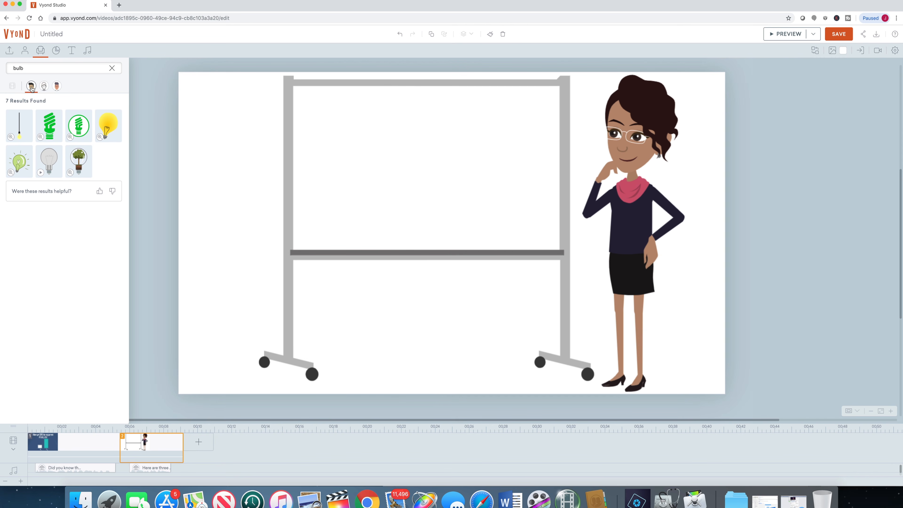
click(43, 86)
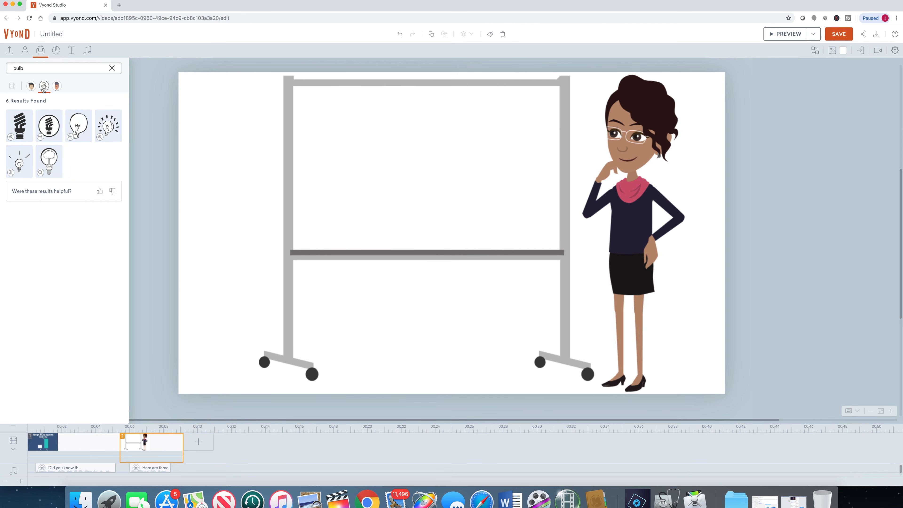
click(57, 86)
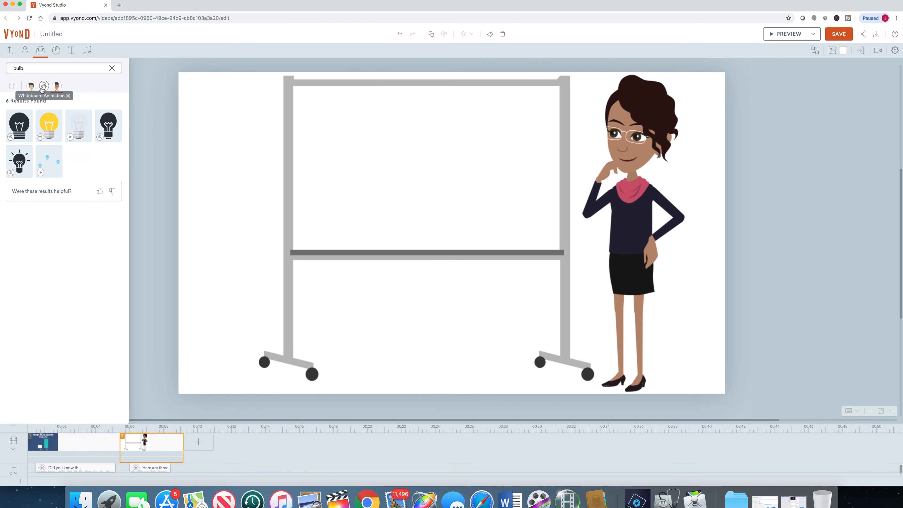
click(31, 86)
click(47, 90)
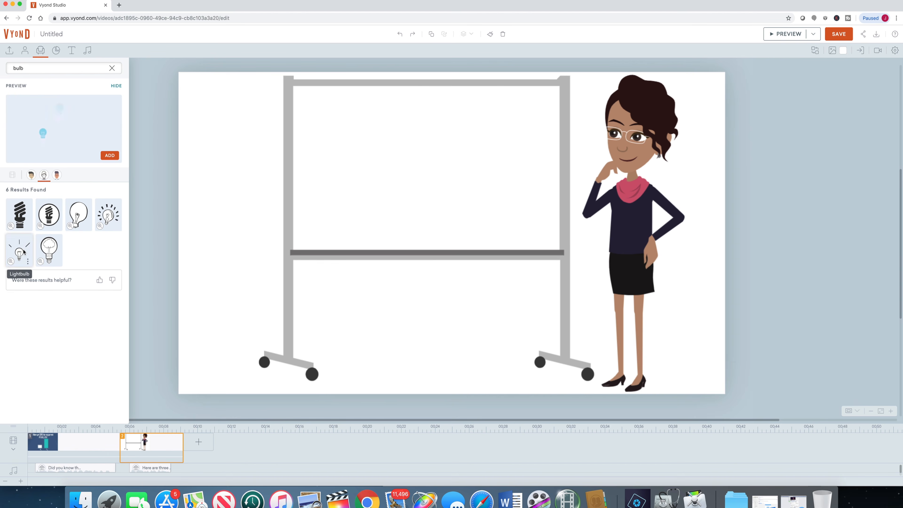
click(24, 252)
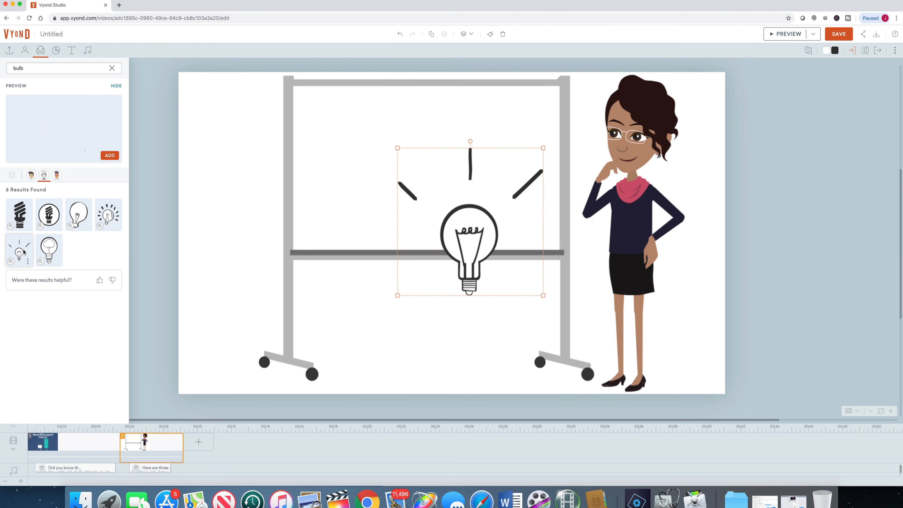
Step: Move the lightbulb up, shrink it, and place it in the upper-left corner of the whiteboard
drag(440, 254, 389, 180)
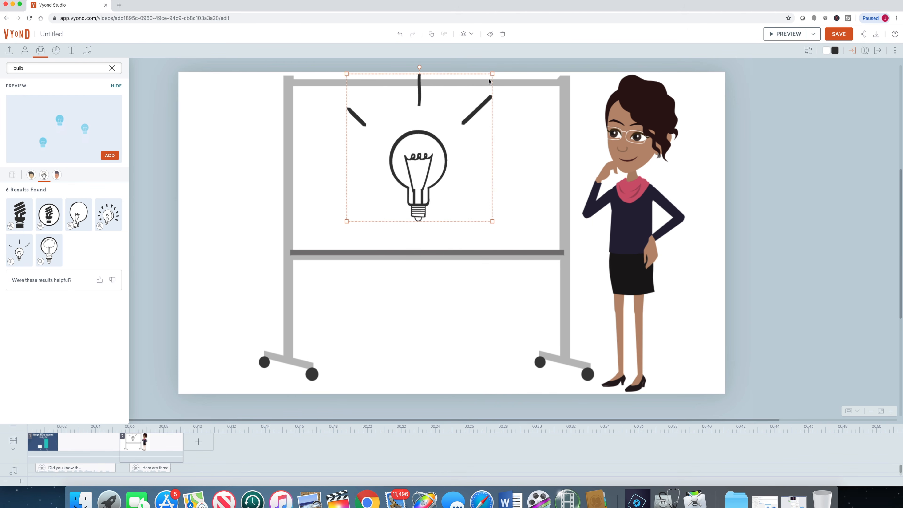
drag(492, 74, 430, 133)
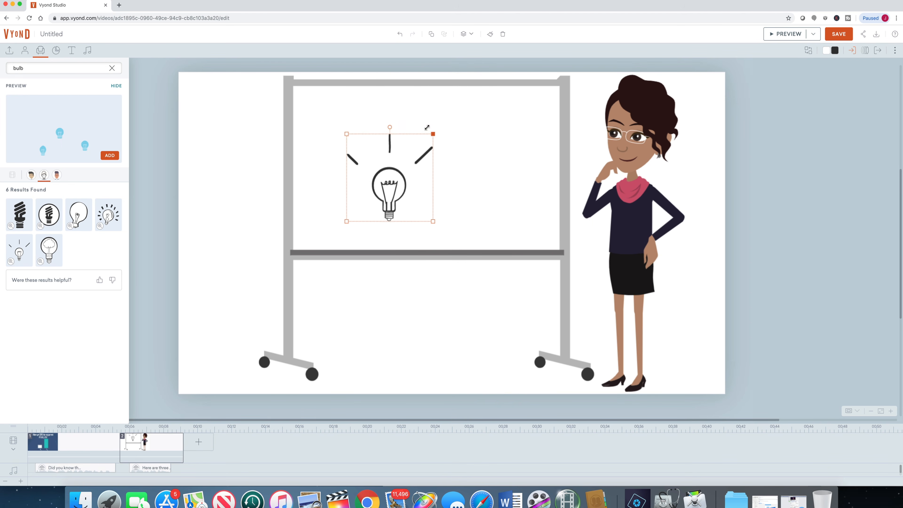
drag(382, 171, 342, 131)
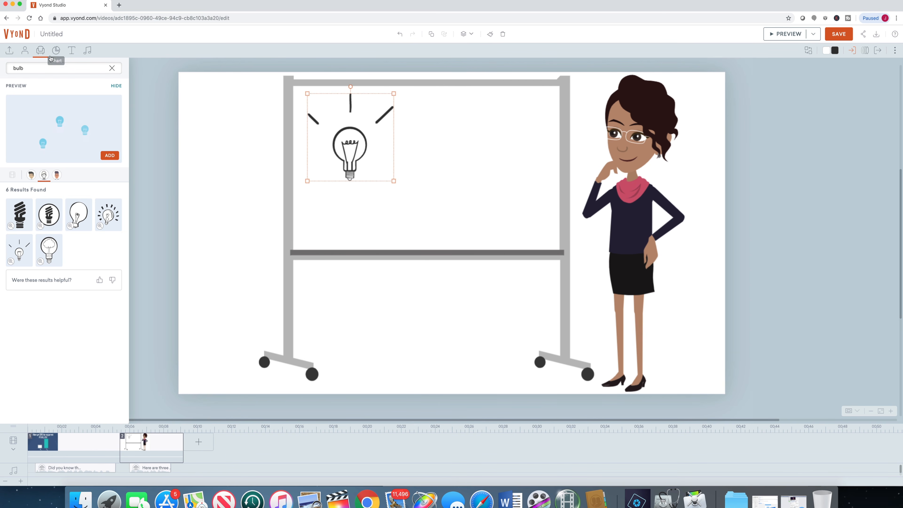
Step: Open the text library and preview the red ribbon title template among the text styles
click(71, 51)
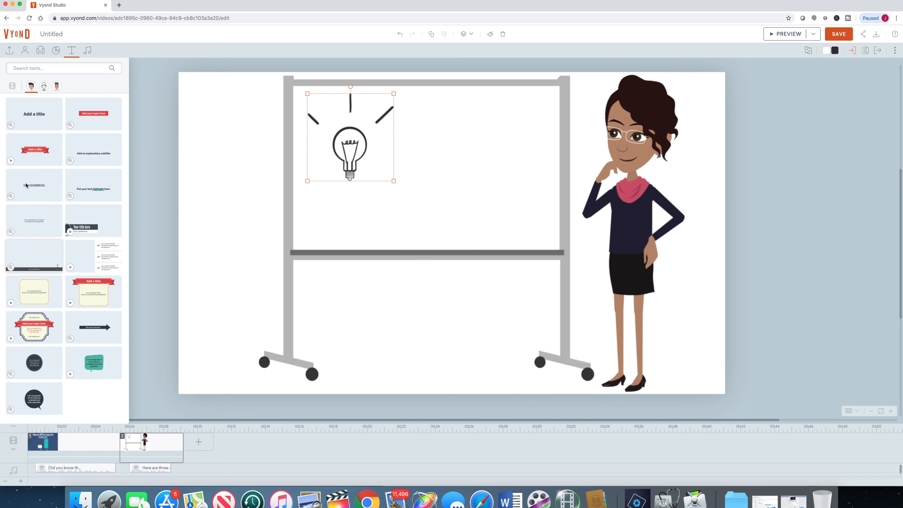
click(12, 160)
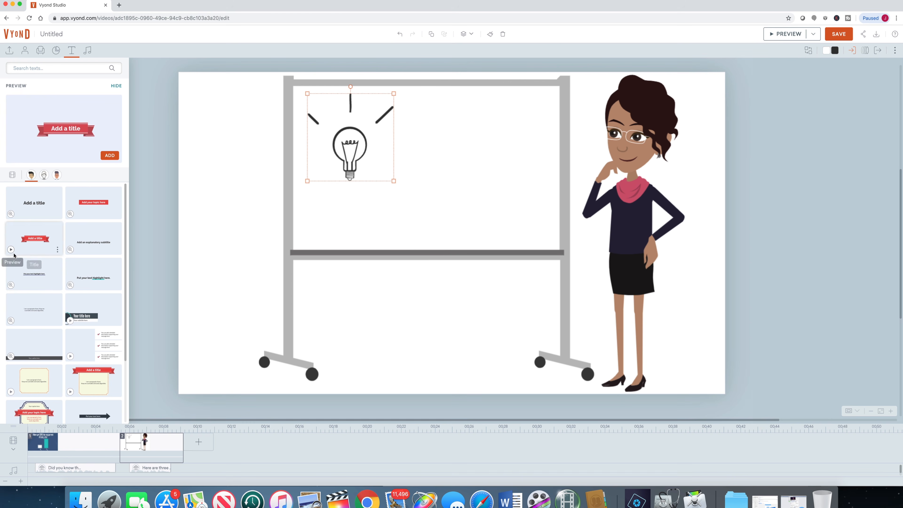
click(11, 250)
scroll(91, 366, down, 1)
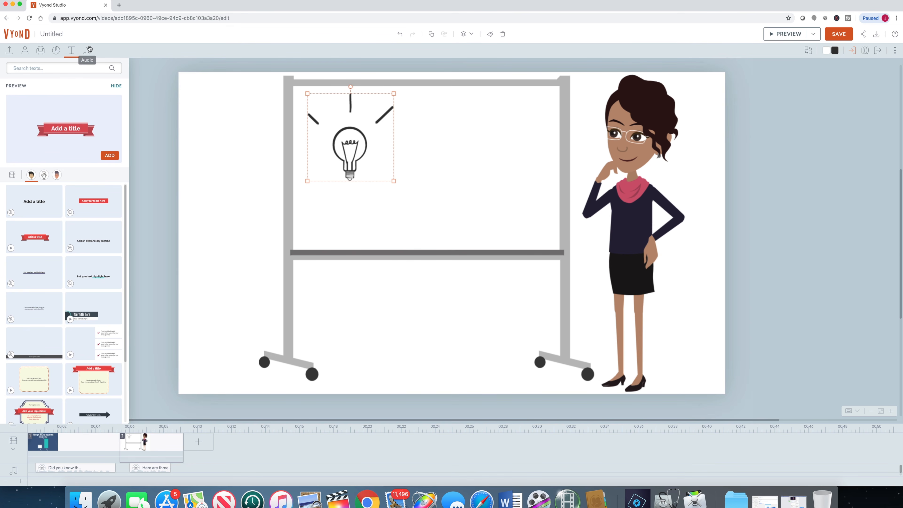
click(43, 174)
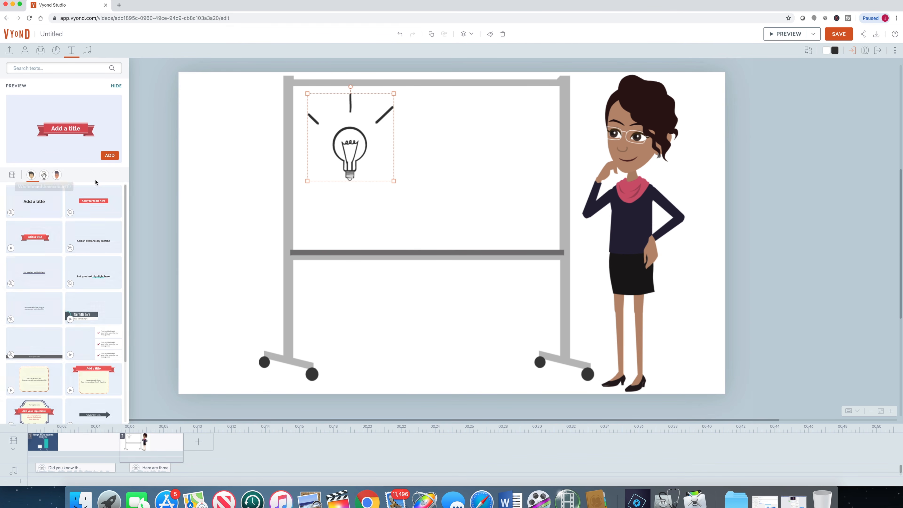